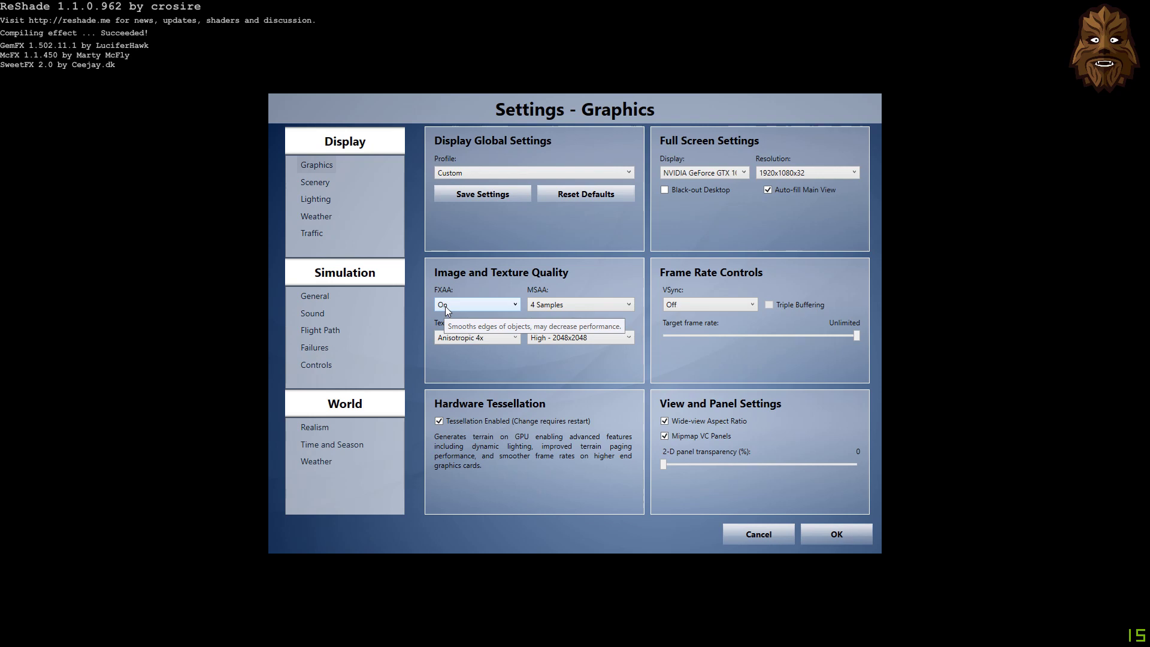
left_click(548, 305)
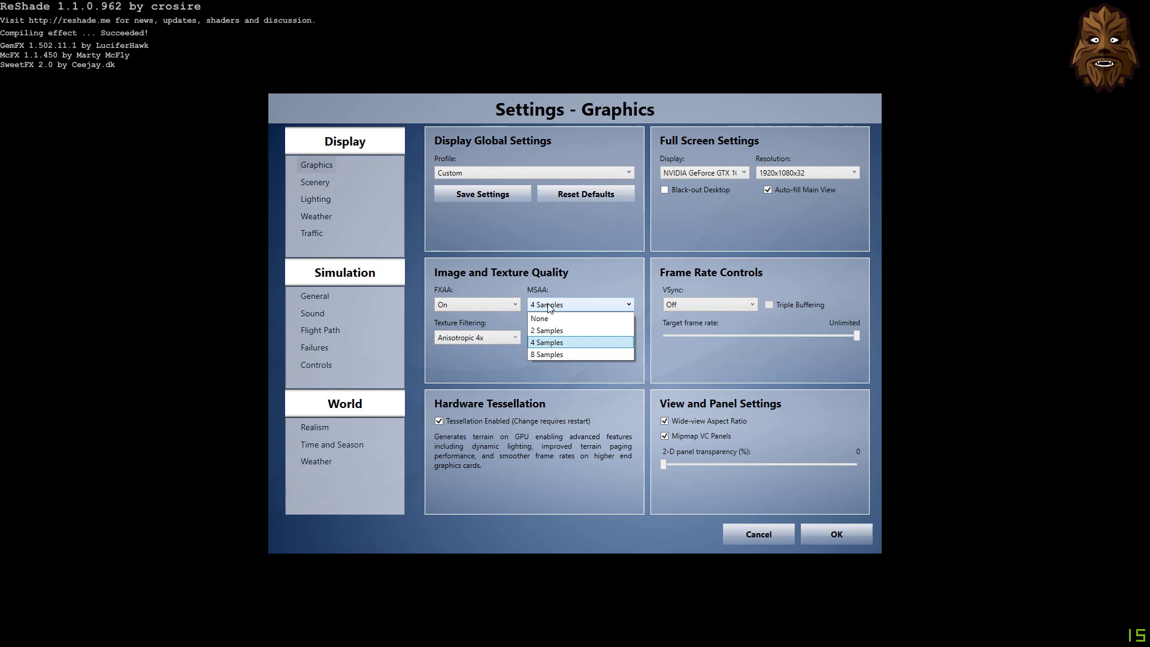
left_click(577, 288)
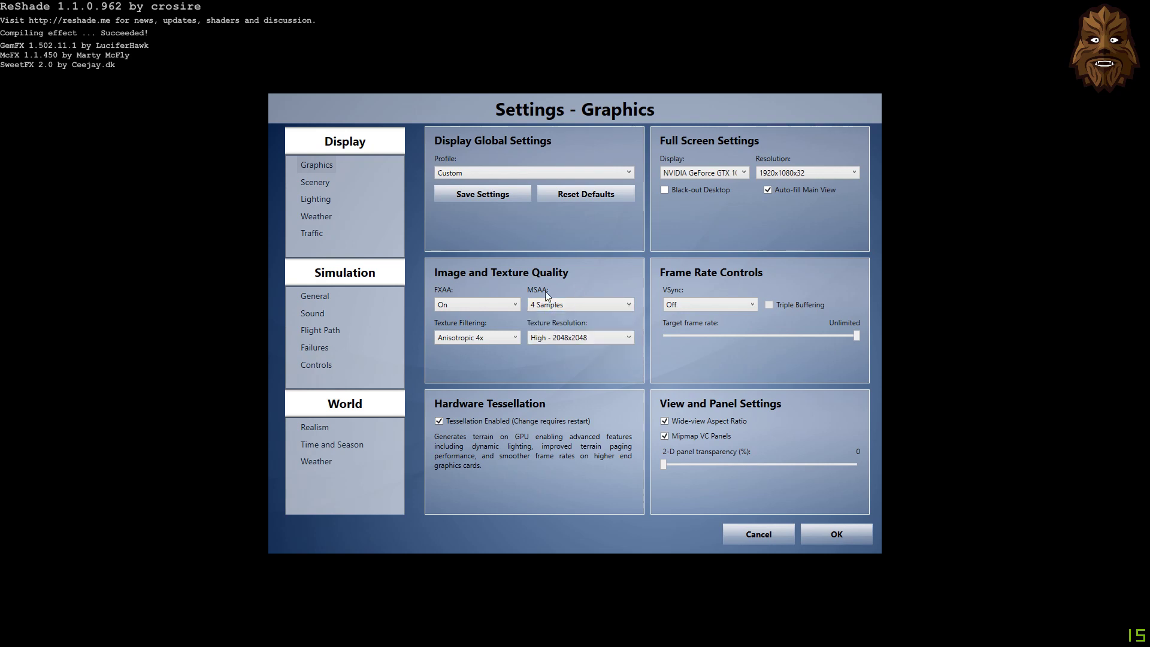
left_click(461, 341)
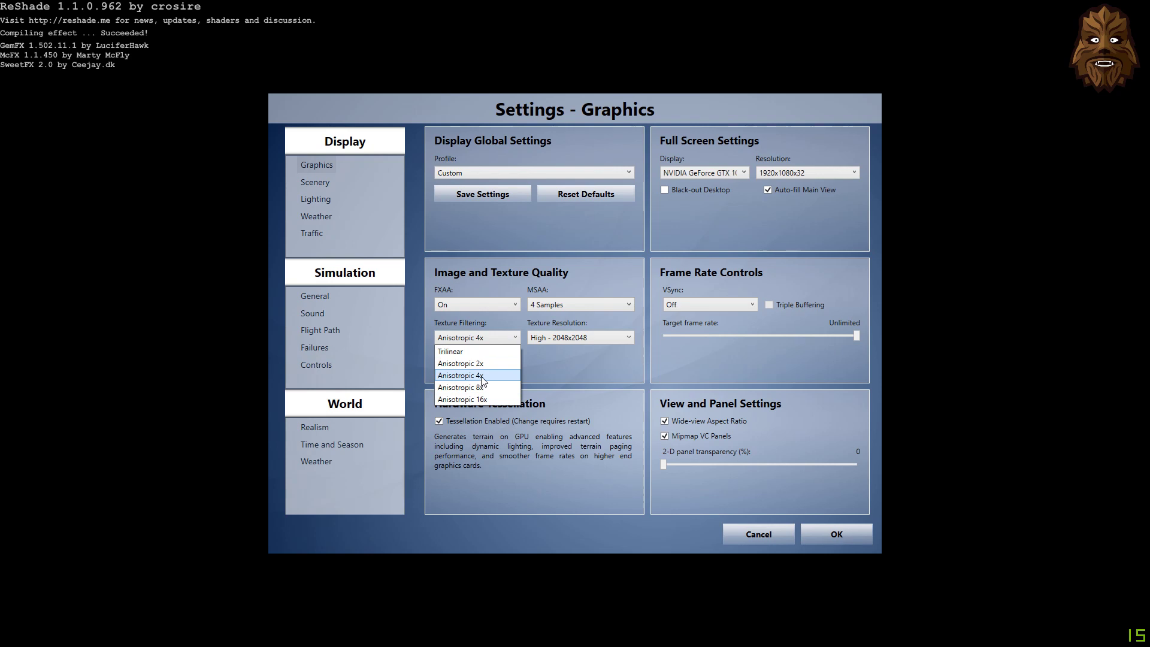
left_click(480, 319)
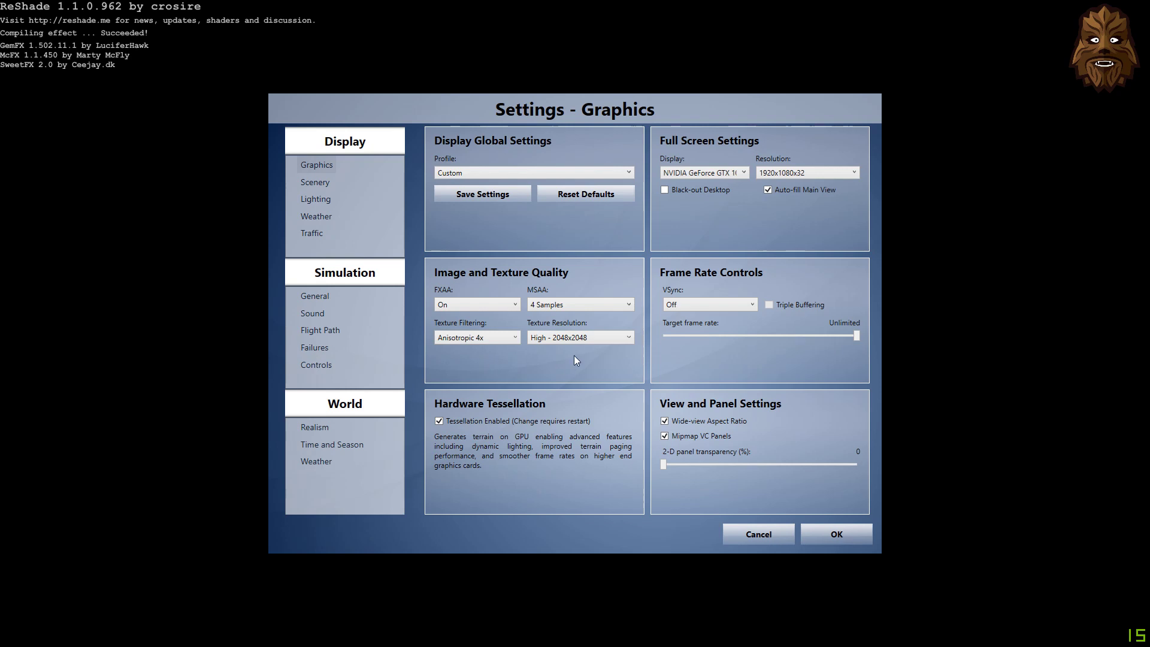
left_click(553, 340)
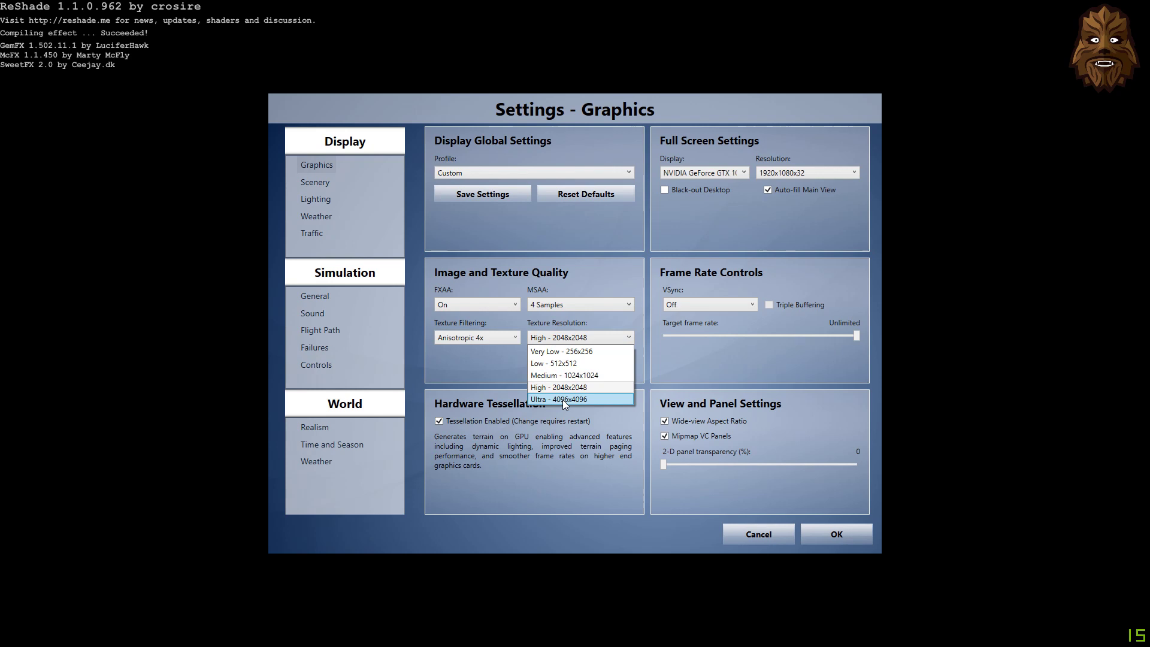
left_click(561, 339)
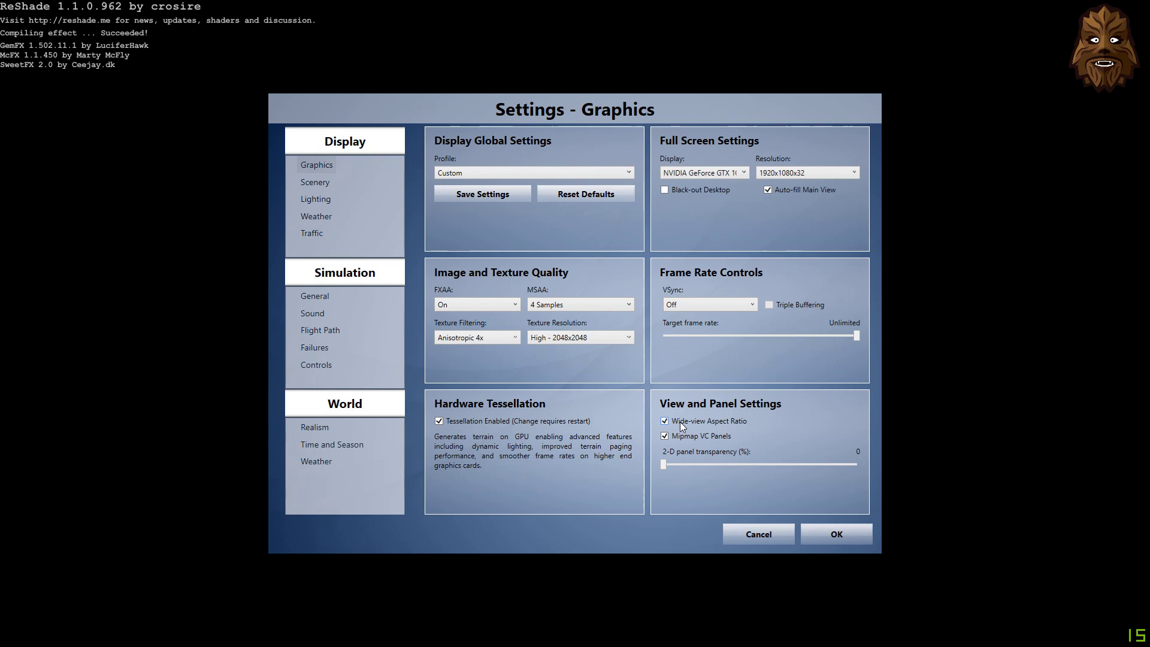
Show the Scenery display page with its terrain, water, scenery object and special effects options.
left_click(308, 183)
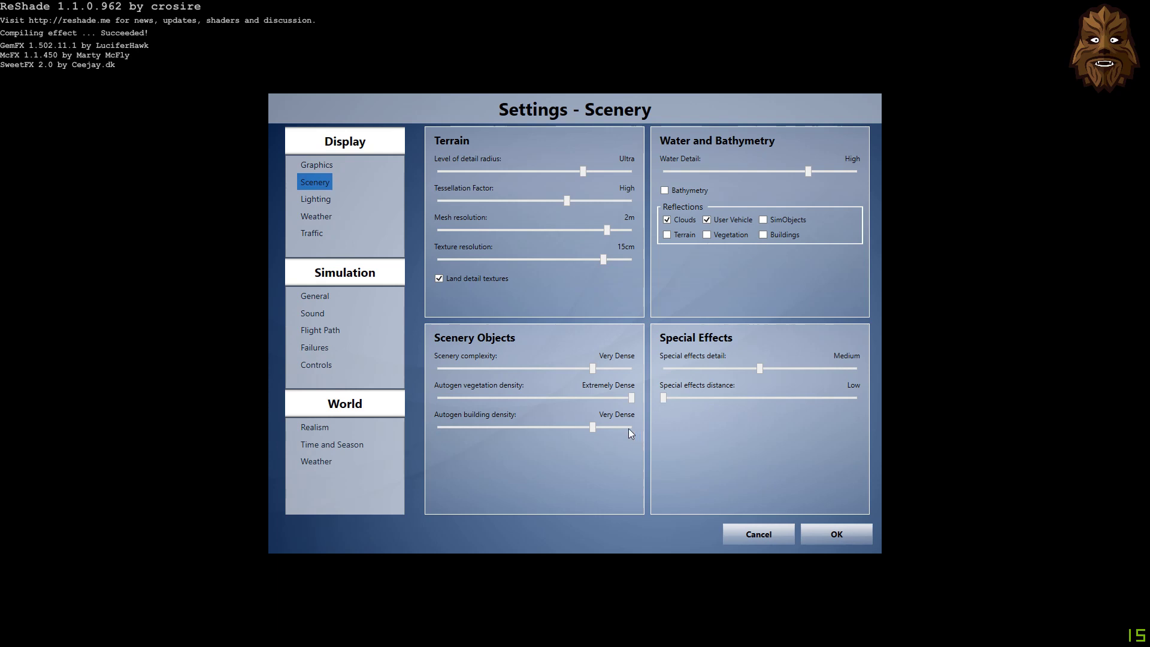
mouse_move(755, 170)
Switch to the Lighting display page to view HDR lighting values and shadow options.
left_click(315, 199)
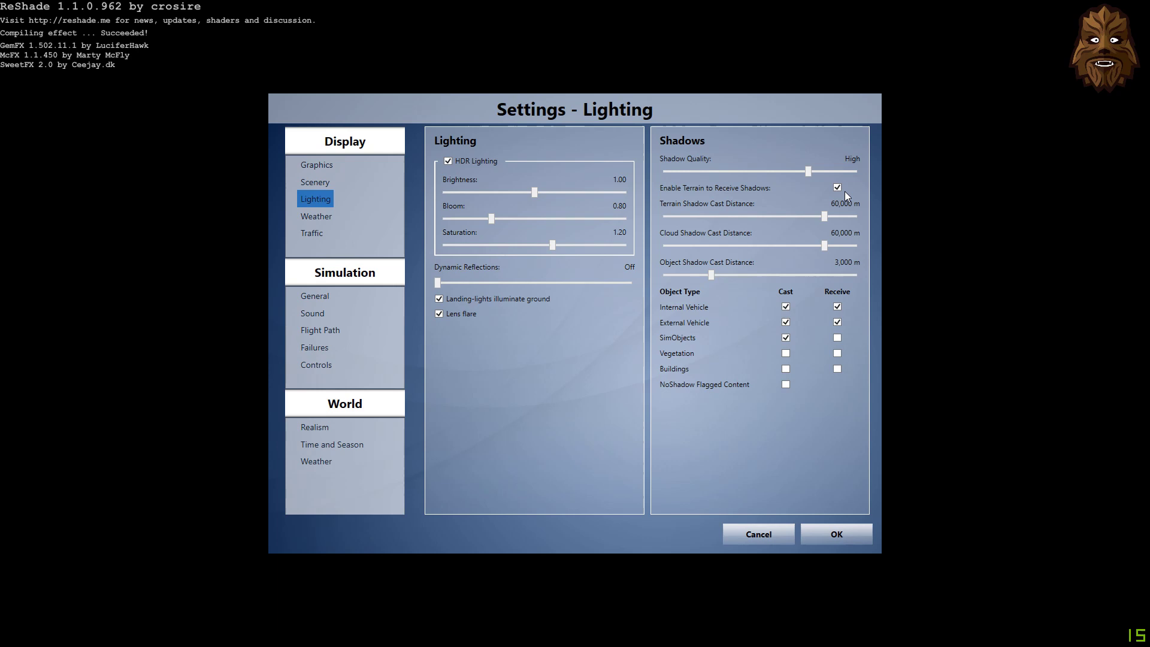
Open the Weather page and drag the cloud draw distance slider to 90 mi.
left_click(314, 217)
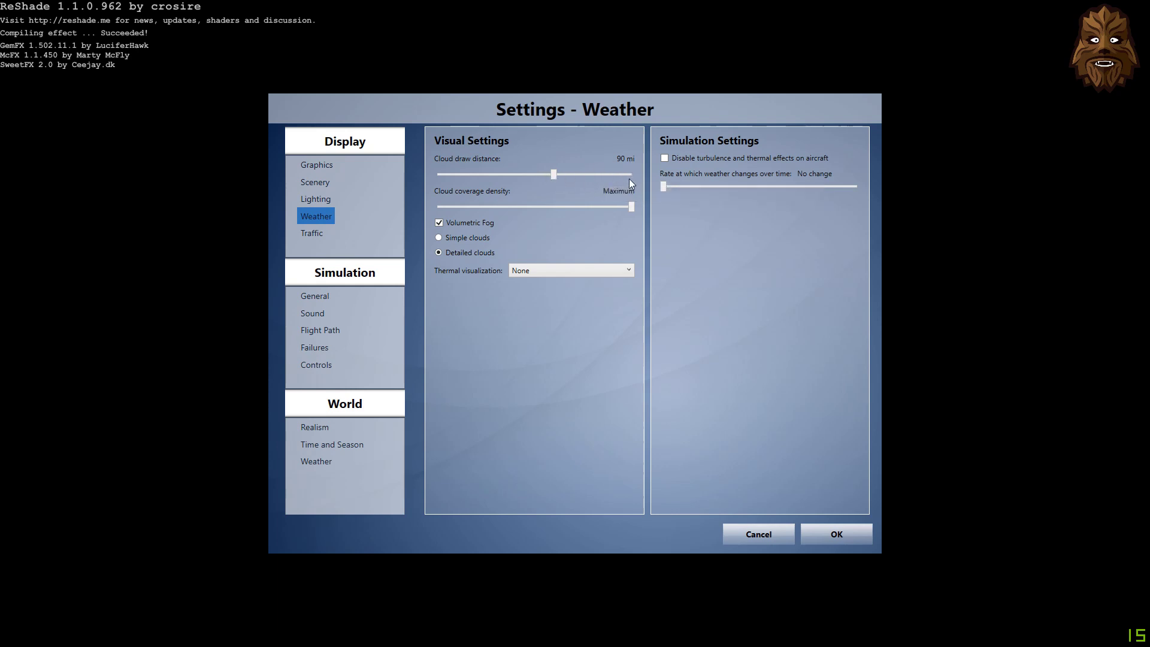
left_click_drag(555, 176, 630, 175)
Step through the Traffic, General, Sound, Flight Path and Failures pages to reach Controls.
left_click(309, 235)
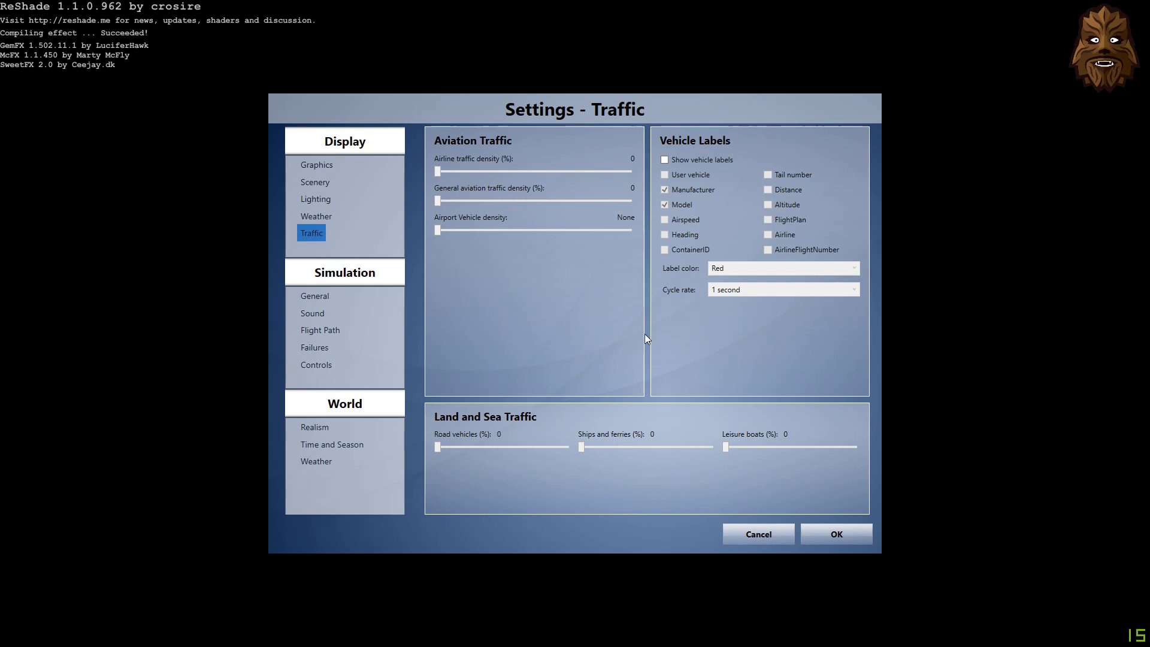
left_click(304, 300)
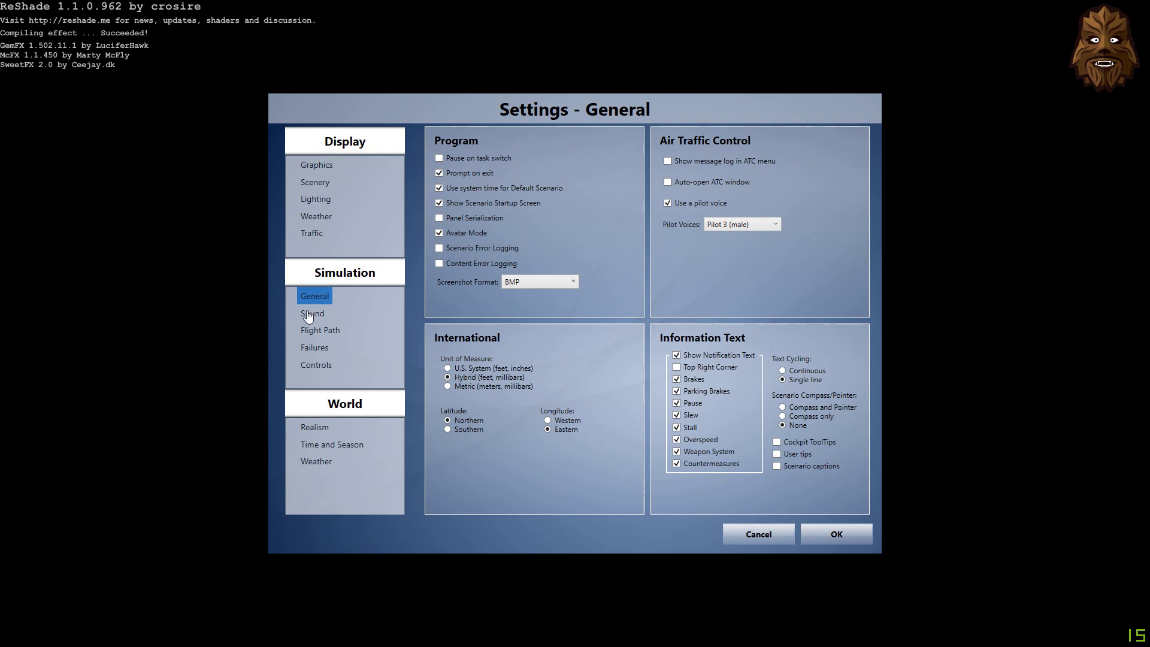
left_click(309, 315)
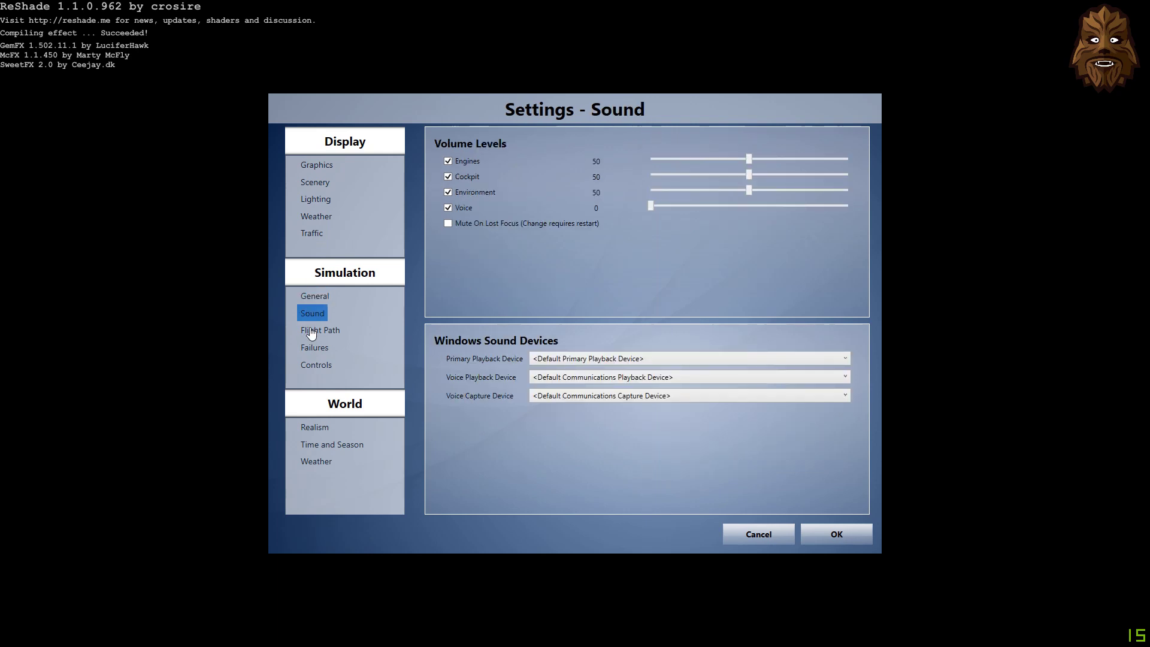
left_click(311, 333)
left_click(312, 350)
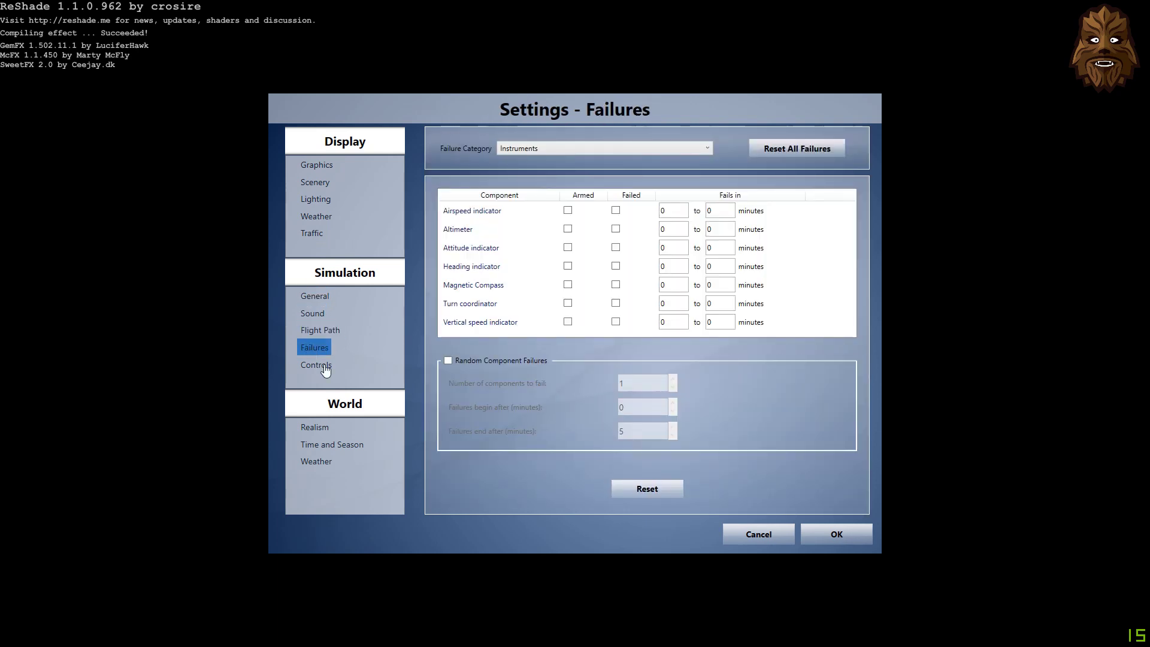
left_click(326, 369)
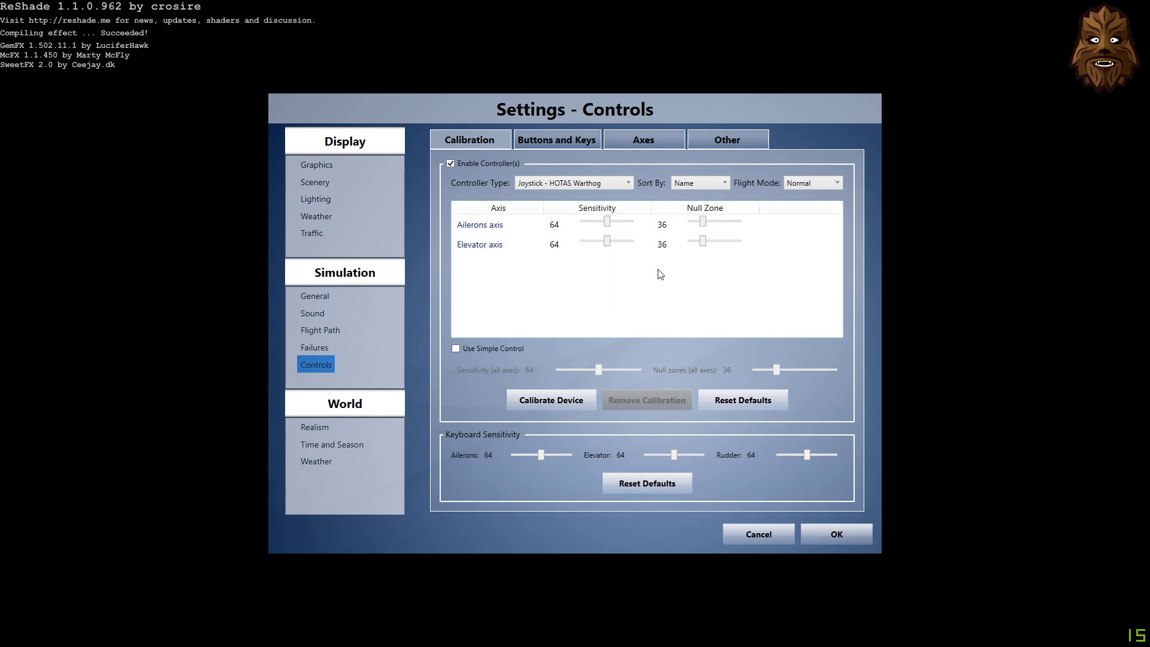
Review the HOTAS Warthog button and key assignments list.
left_click(558, 140)
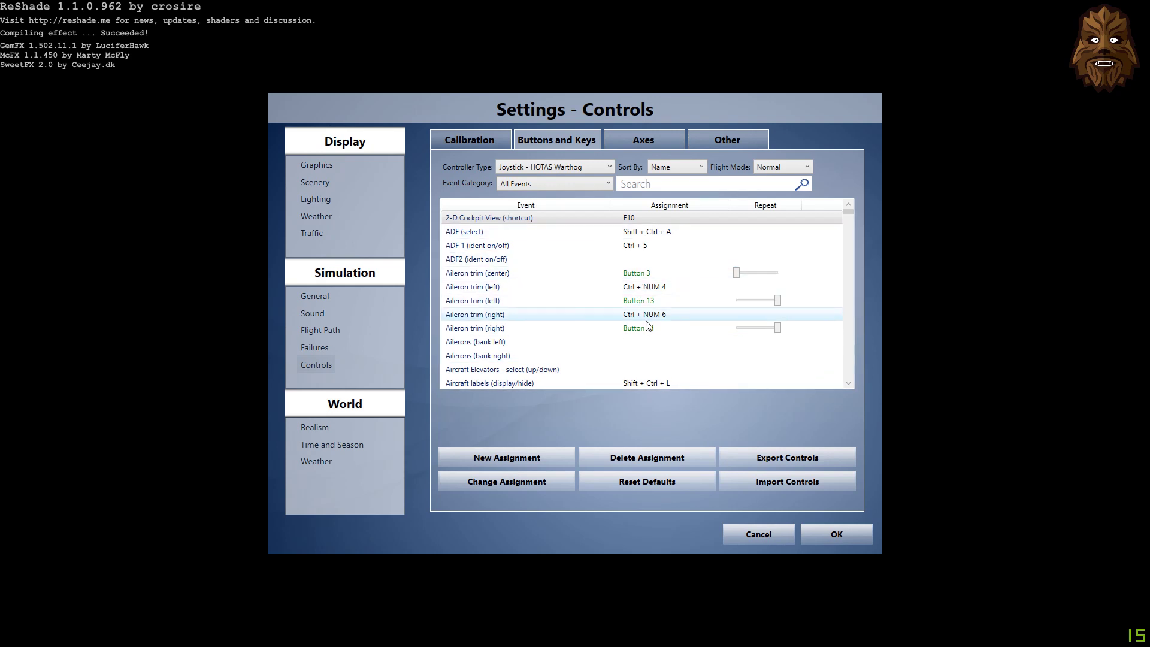
scroll(650, 333, "down", 4)
scroll(651, 335, "up", 4)
scroll(653, 348, "down", 8)
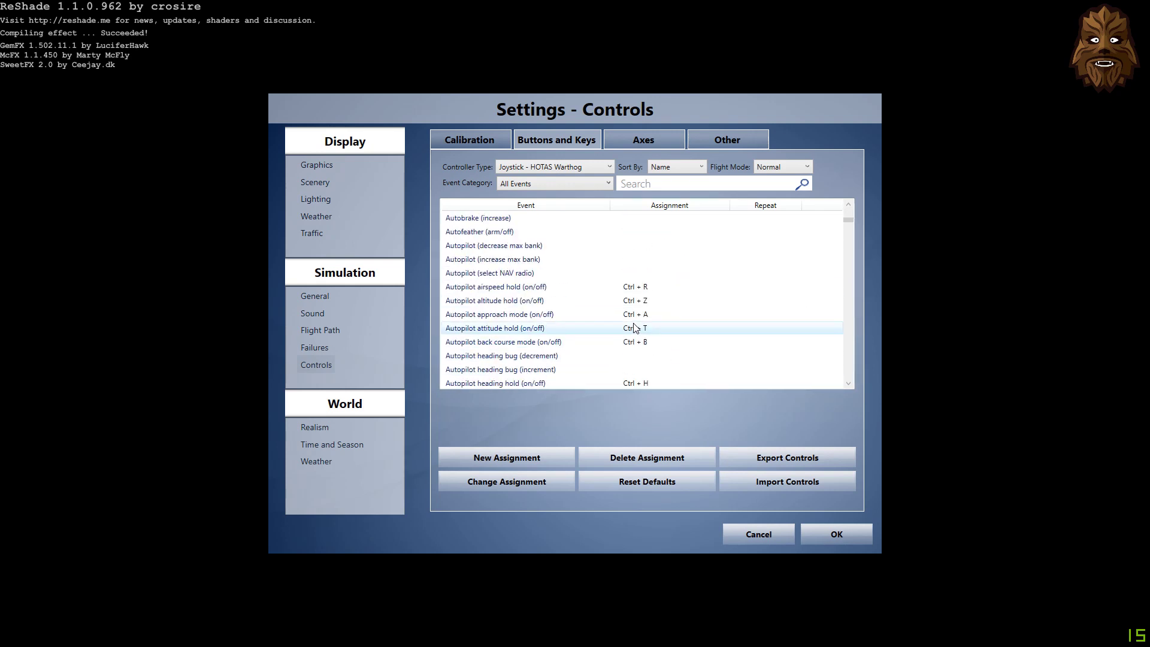
scroll(644, 332, "up", 8)
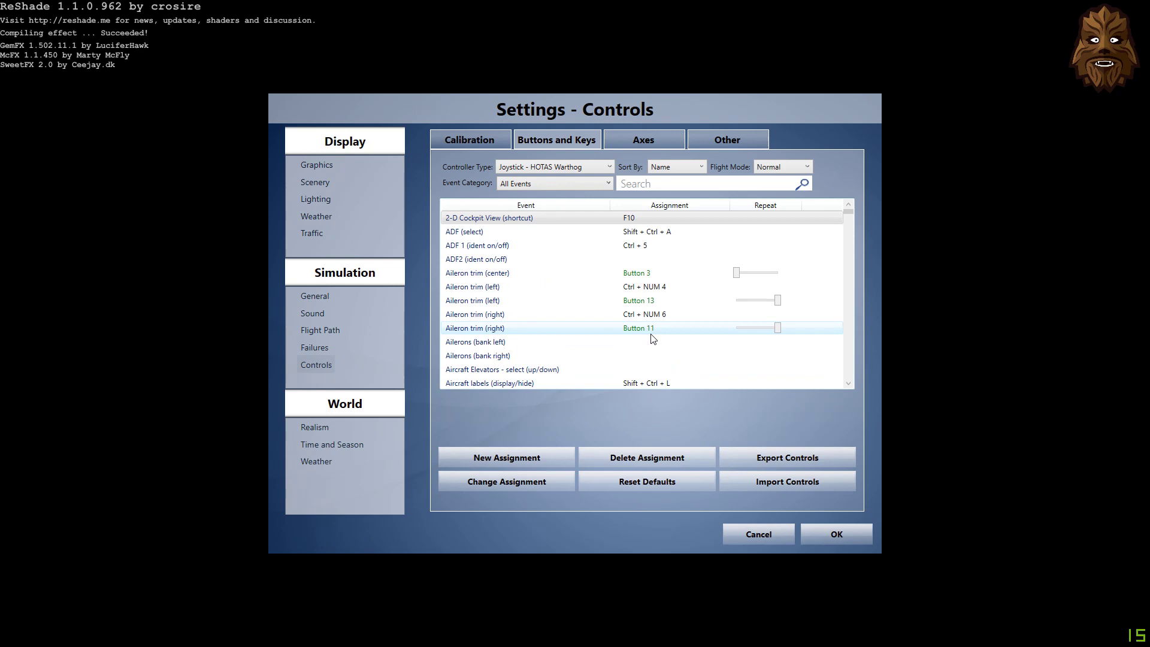
Check the axis assignments, then show the Calibration page with keyboard sensitivity 64.
left_click(626, 141)
left_click(546, 140)
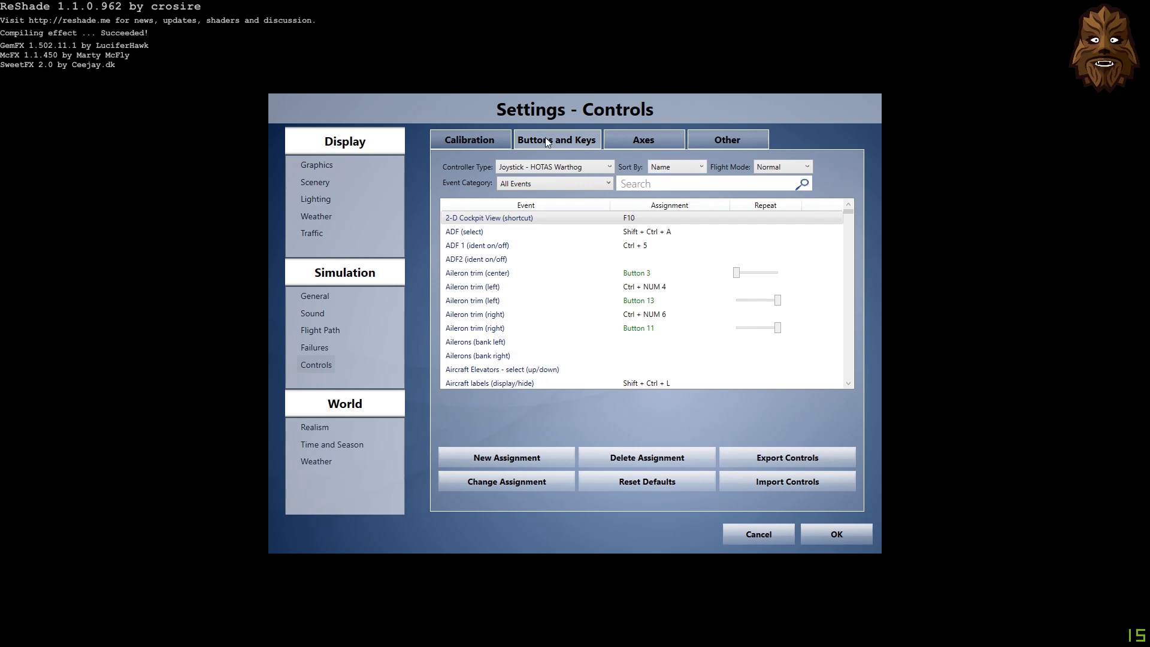
left_click(470, 141)
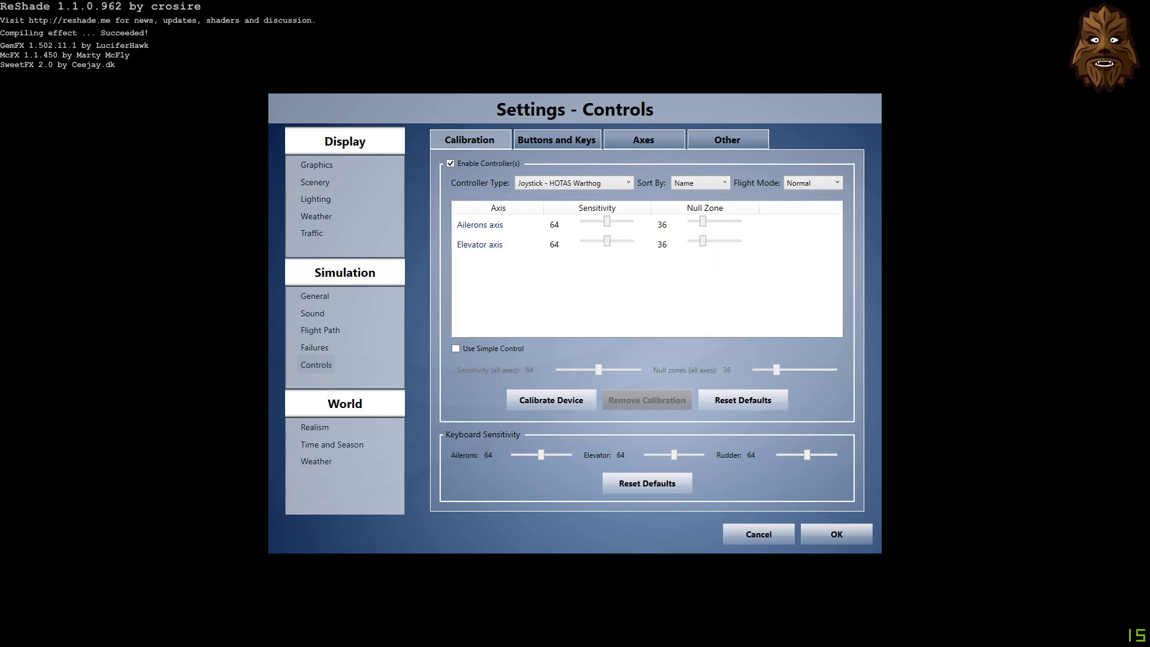
Bring up P3D Tweak Assistant, review its tweak list, and point out the shaders backup path.
key("alt+Tab")
mouse_move(528, 98)
left_mouse_down()
mouse_move(545, 107)
mouse_move(537, 97)
left_mouse_up()
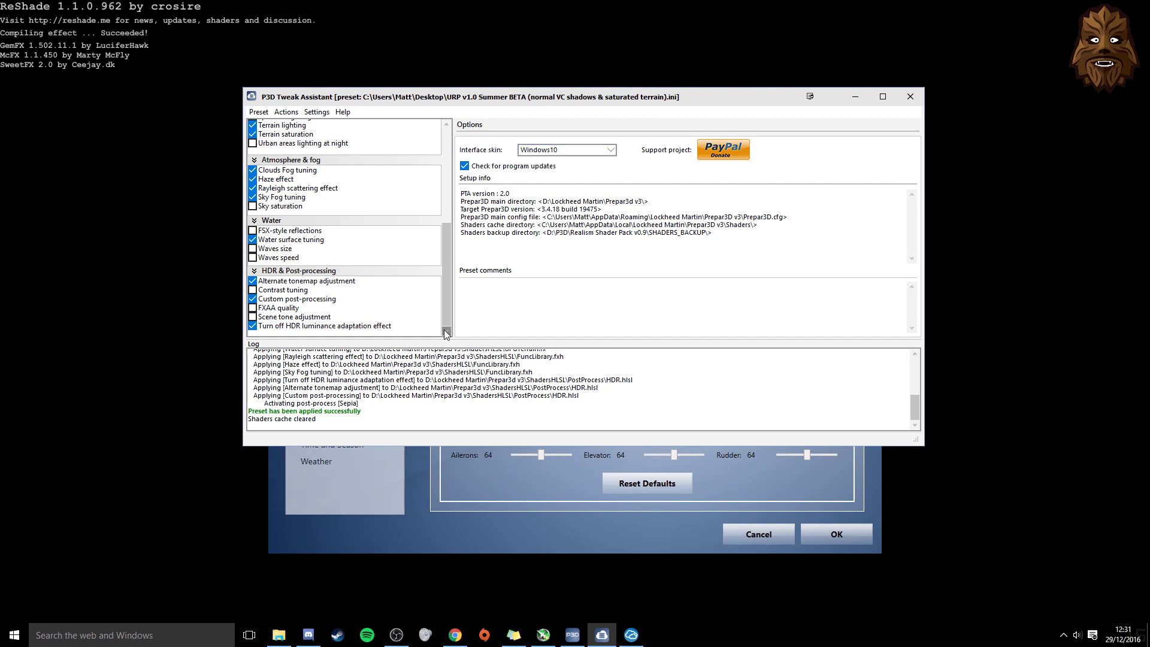
left_click_drag(447, 334, 449, 221)
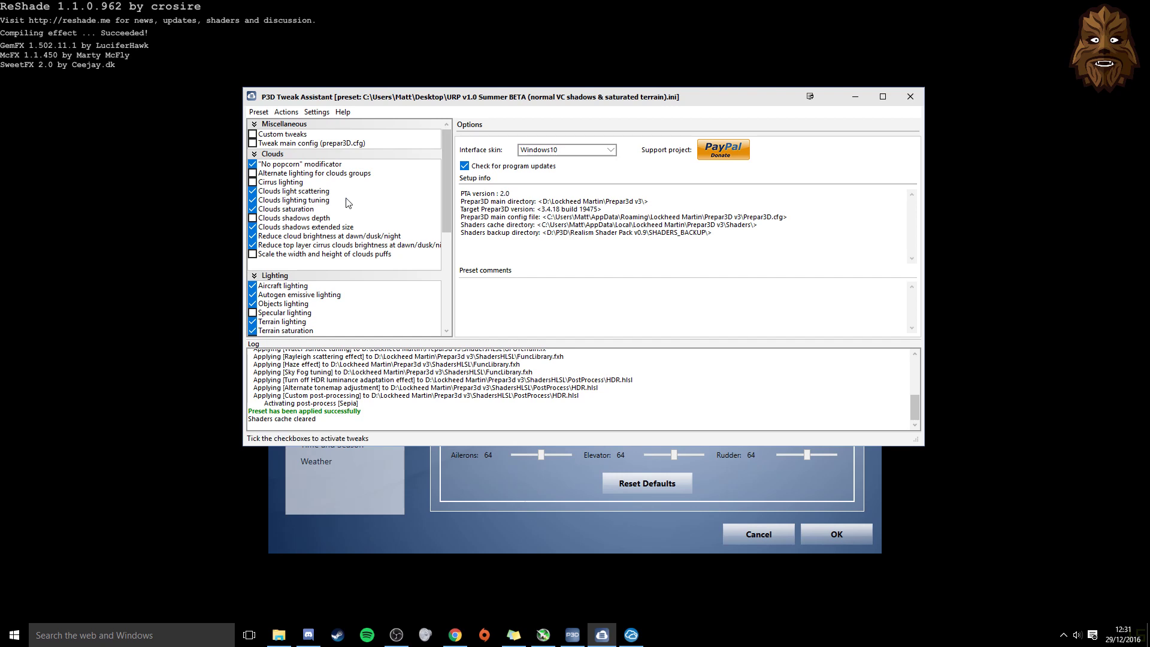
left_click_drag(444, 168, 438, 256)
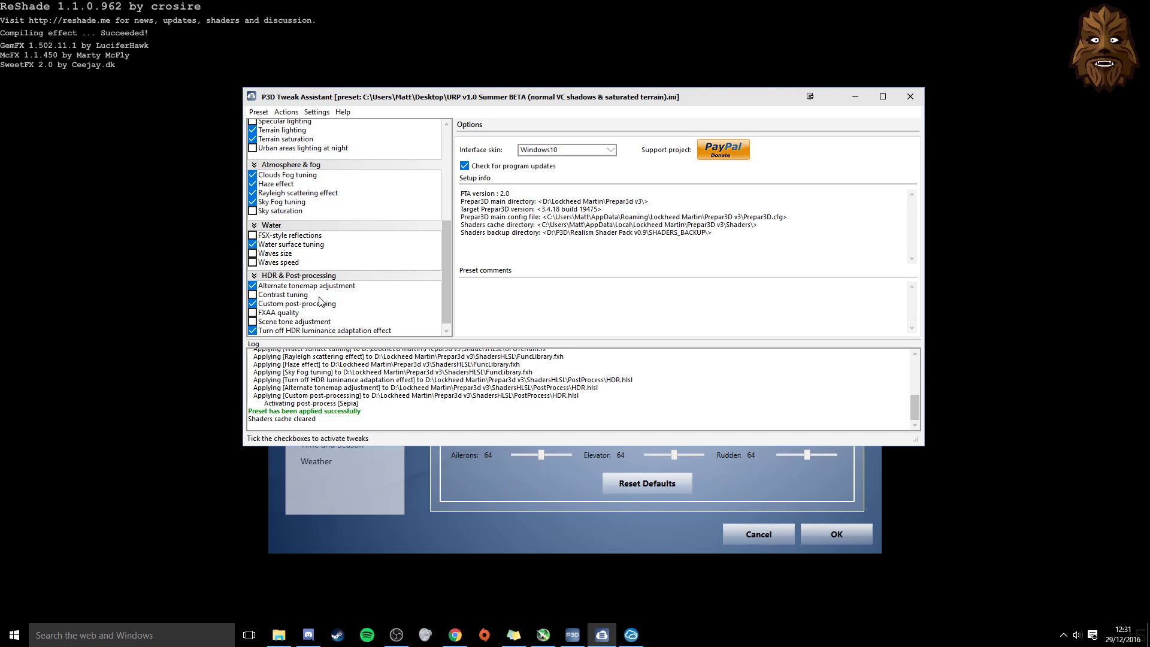
left_click_drag(448, 273, 454, 169)
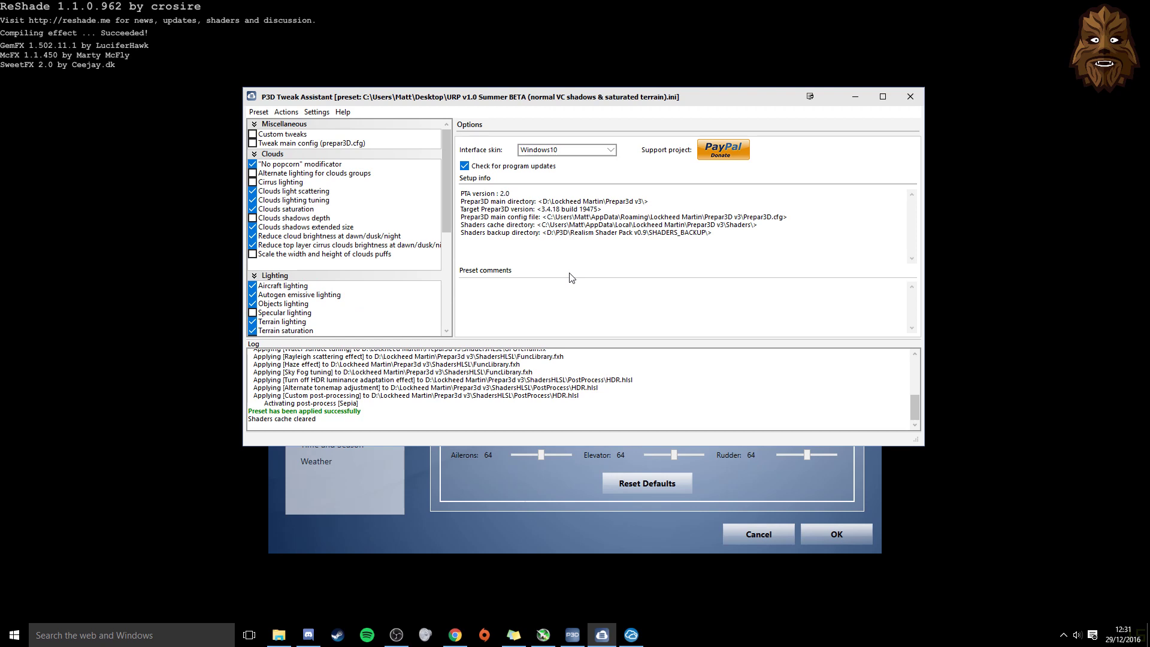
left_click(582, 263)
left_click(631, 257)
Load the URP v1.0 Summer BETA normal VC shadows preset .ini from the Desktop.
left_click(259, 112)
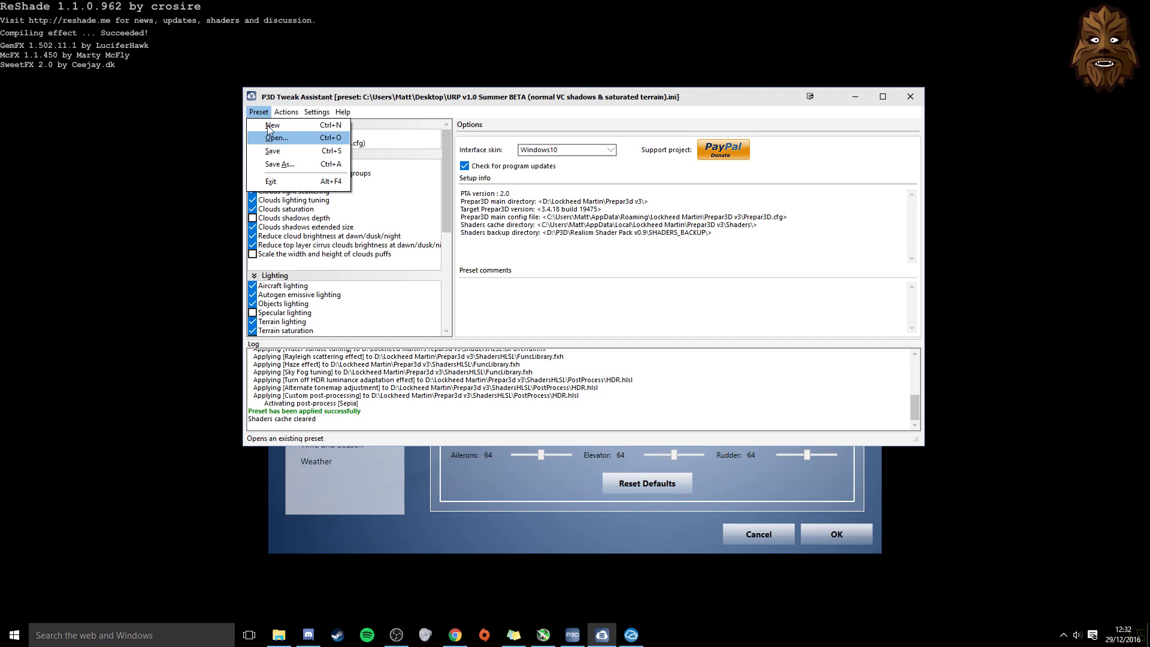
left_click(269, 137)
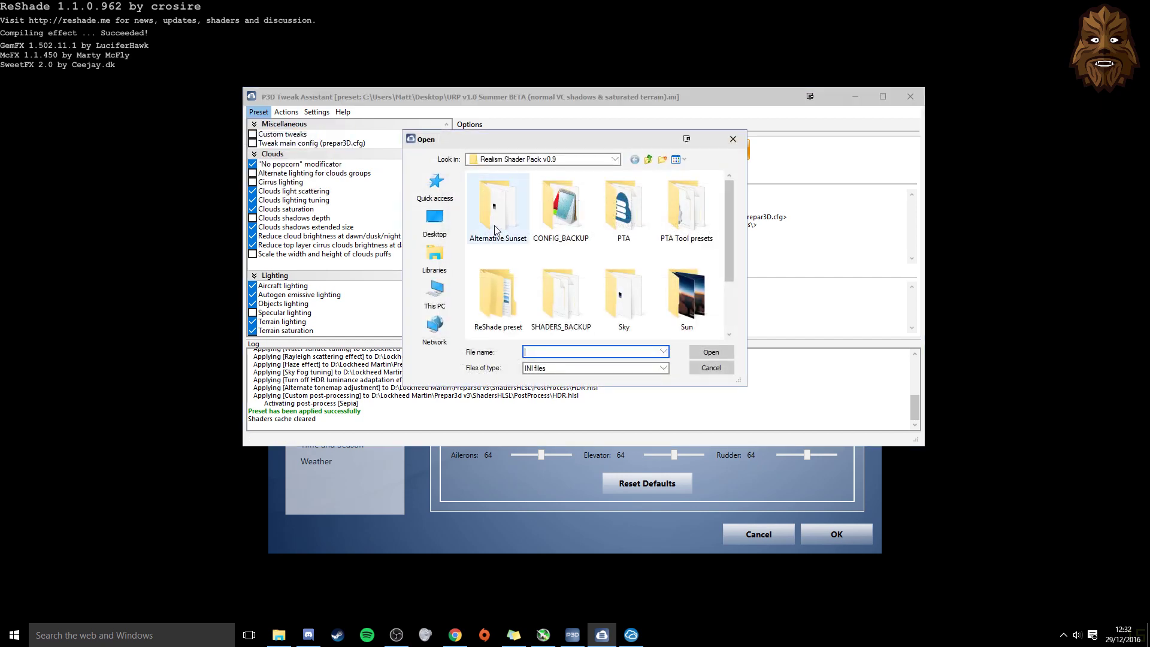
left_click(436, 218)
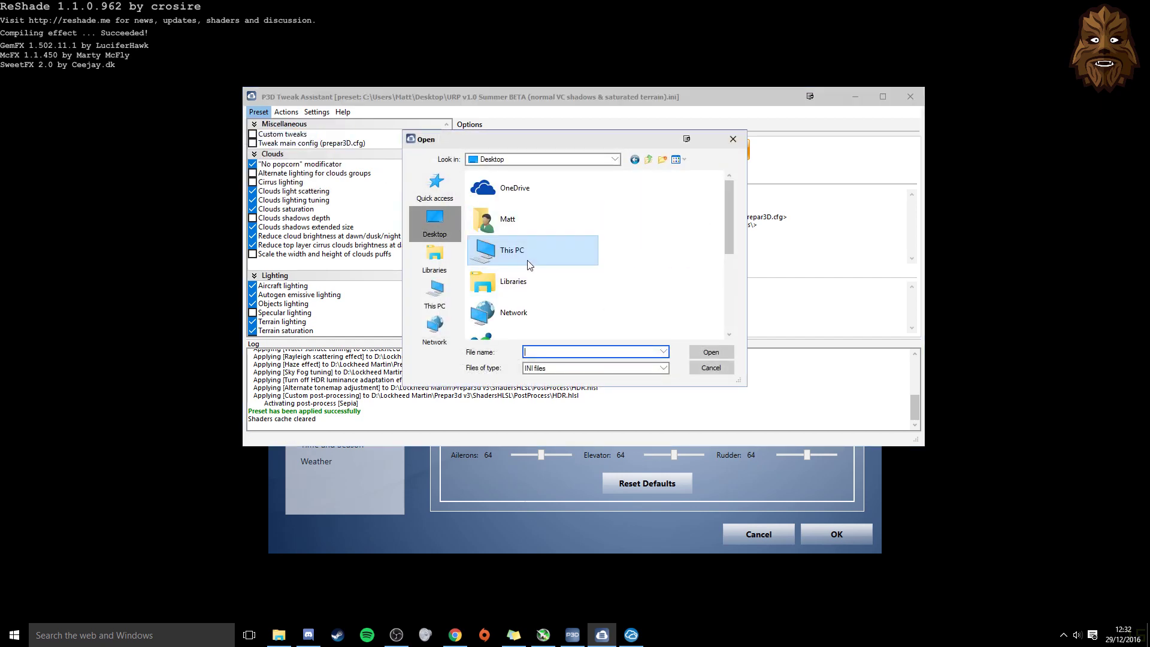
scroll(545, 269, "down", 3)
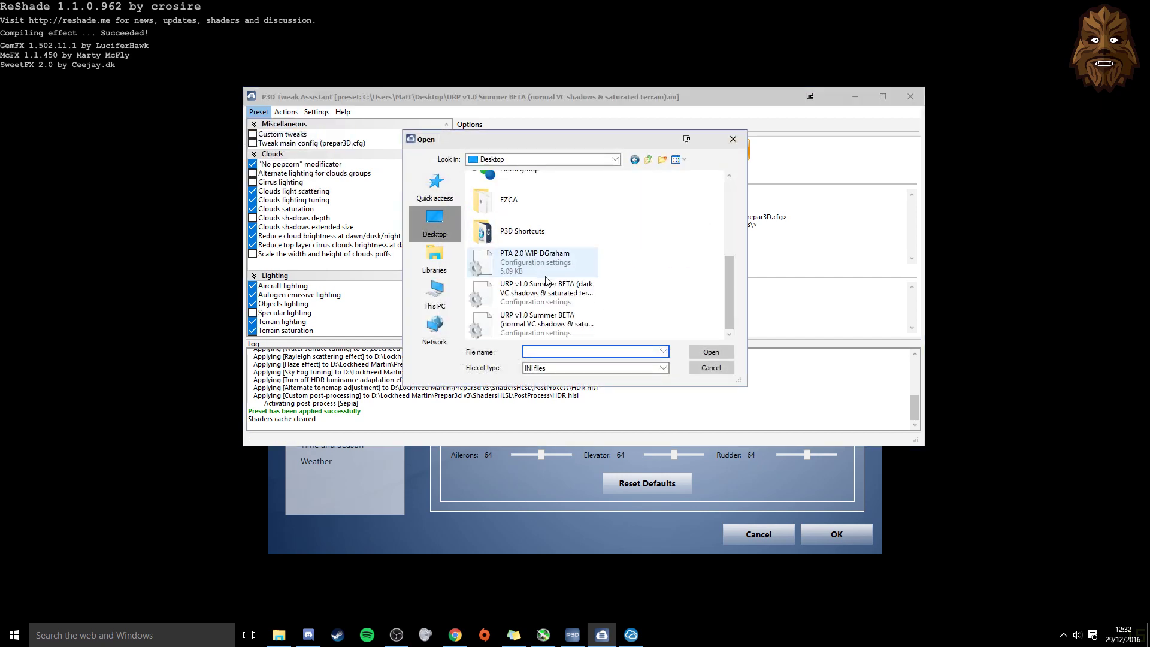
left_click(535, 323)
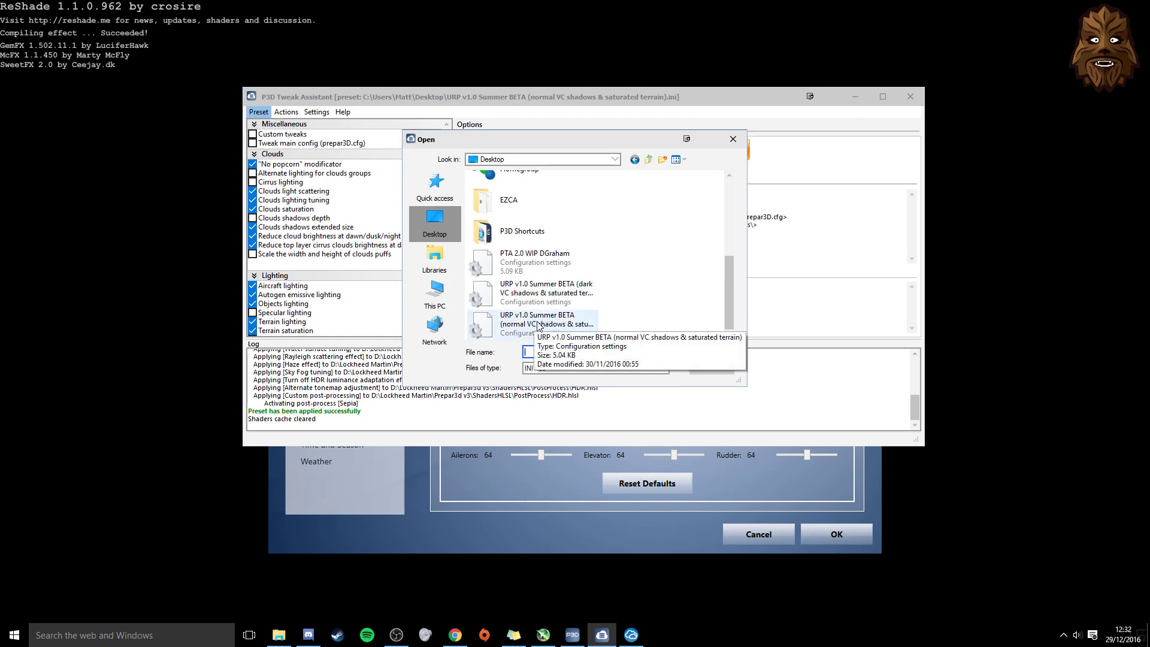
left_click(711, 352)
left_click(285, 112)
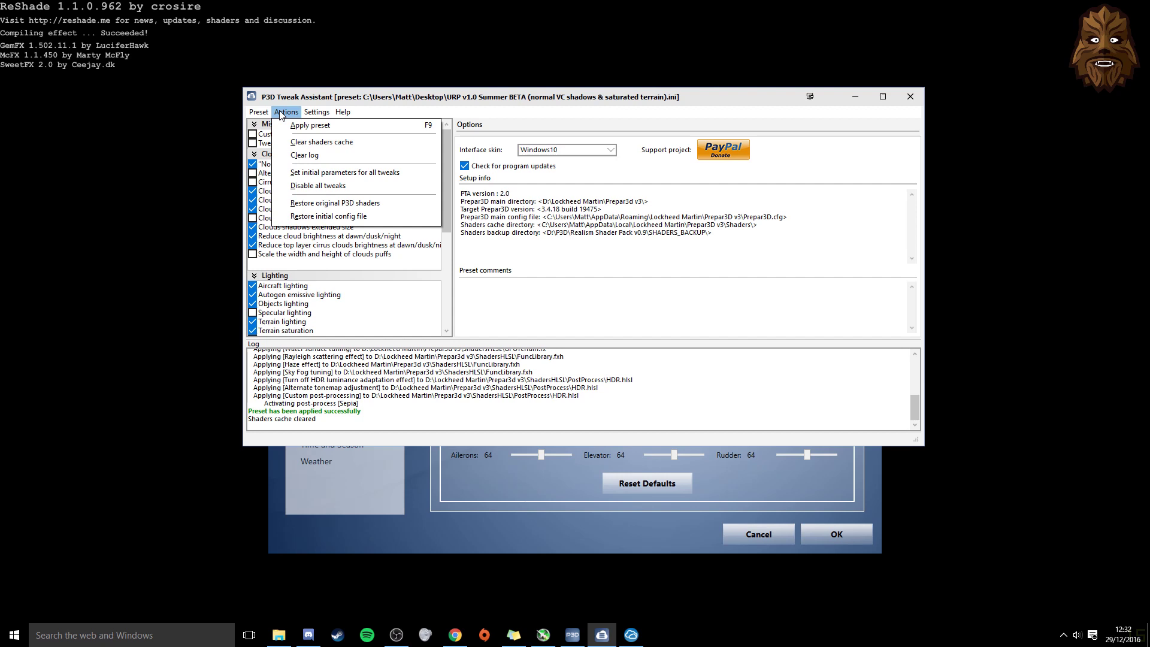
left_click(646, 302)
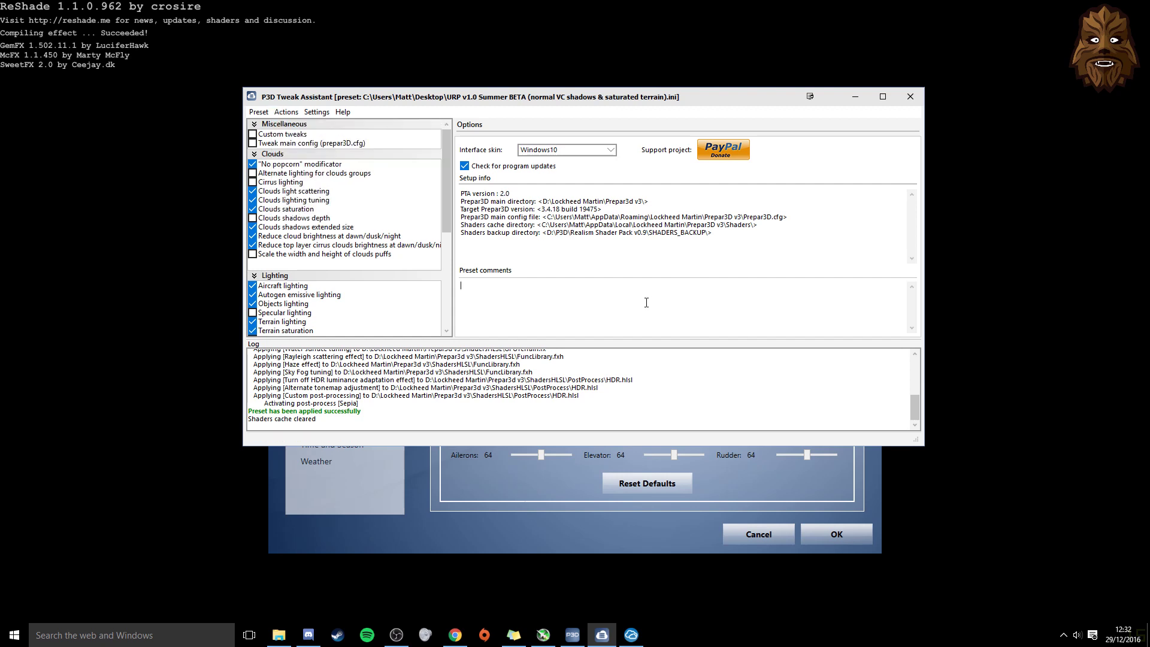
Highlight the preset-applied log line and PTA 2.0 and target Prepar3D version lines, then show REX Soft Clouds.
left_click_drag(363, 412, 244, 412)
left_click(565, 308)
left_click_drag(460, 193, 509, 192)
left_click(492, 193)
left_click_drag(461, 209, 562, 210)
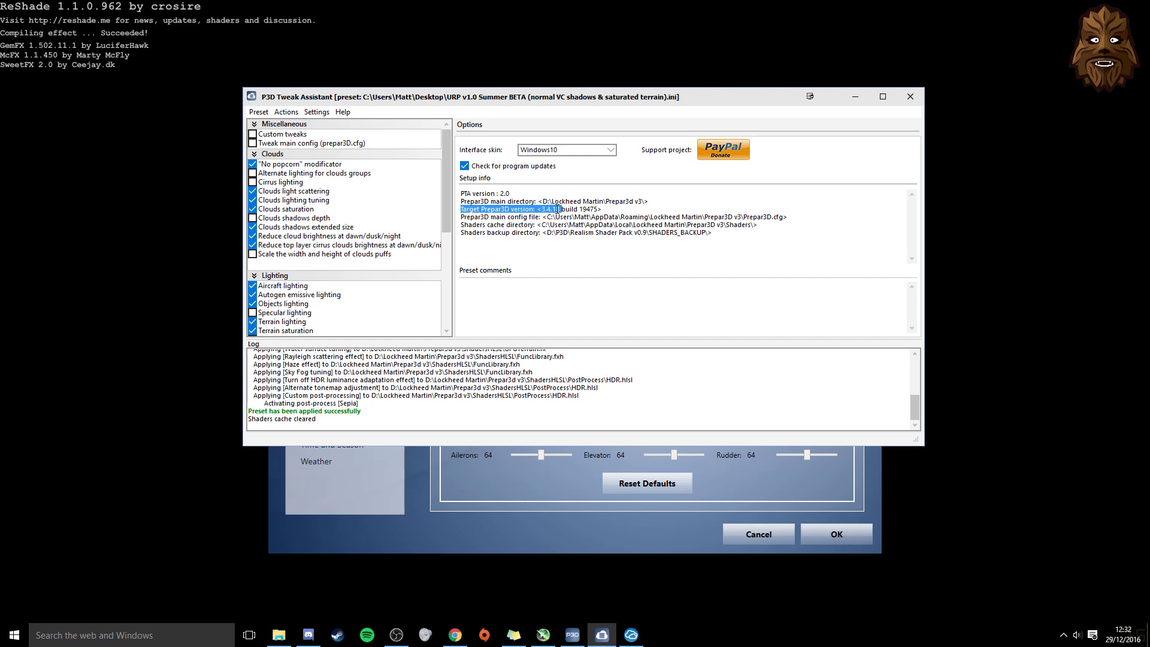
left_click(534, 209)
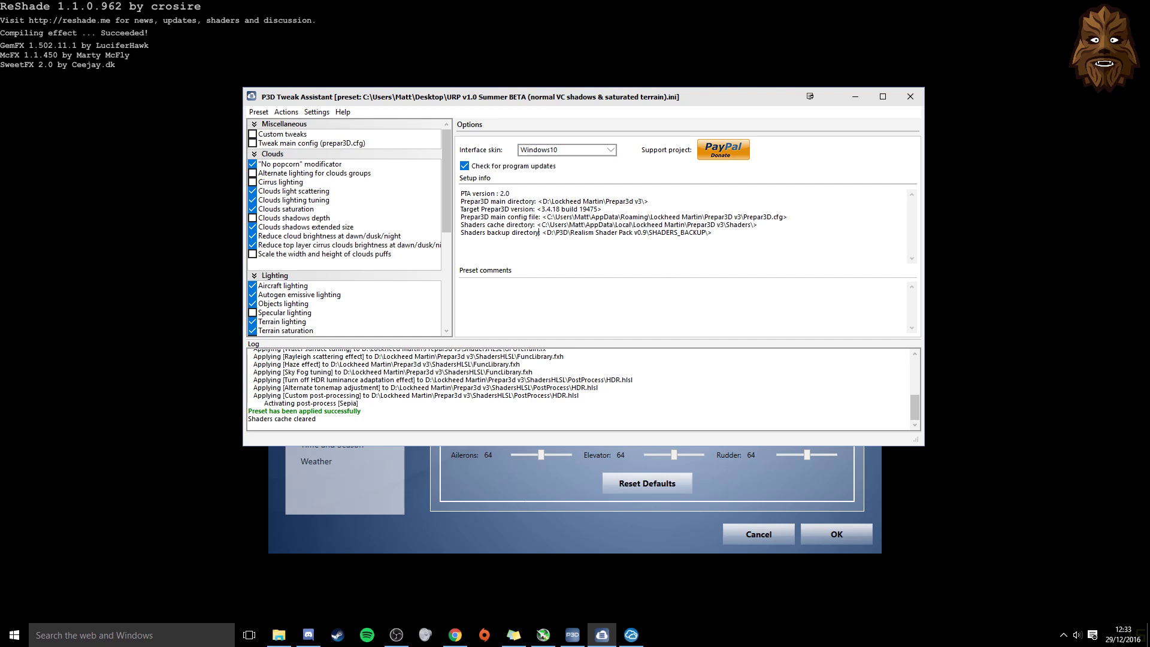
left_click(632, 635)
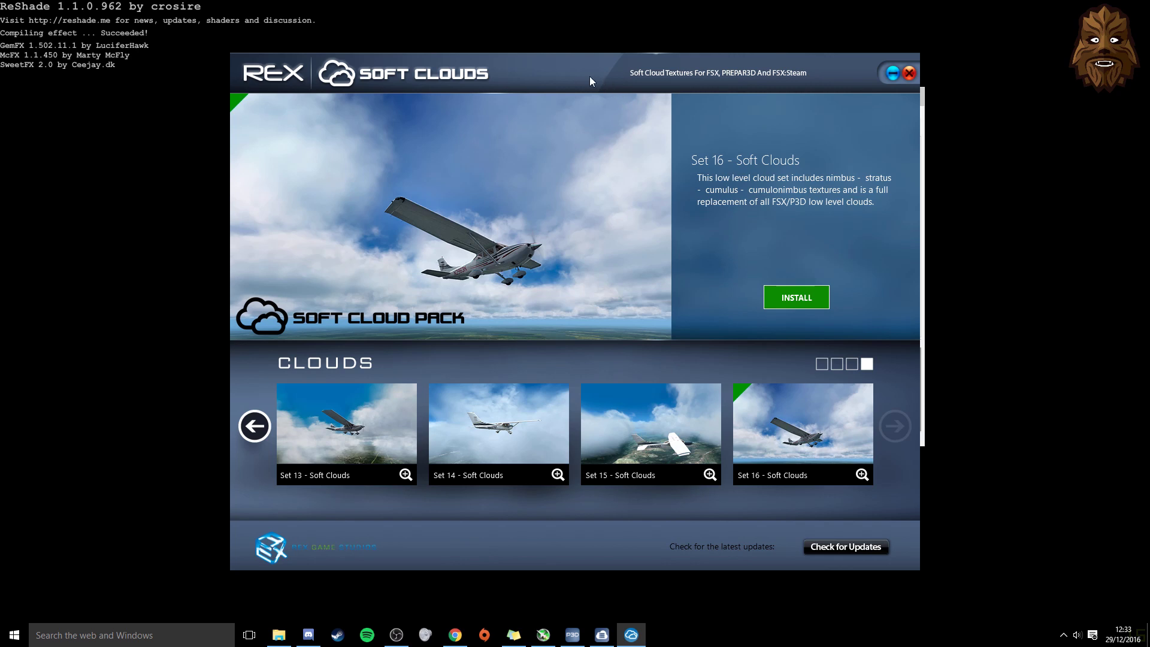
Nudge the REX Soft Clouds window slightly while Set 16 - Soft Clouds is displayed.
left_click_drag(577, 77, 588, 73)
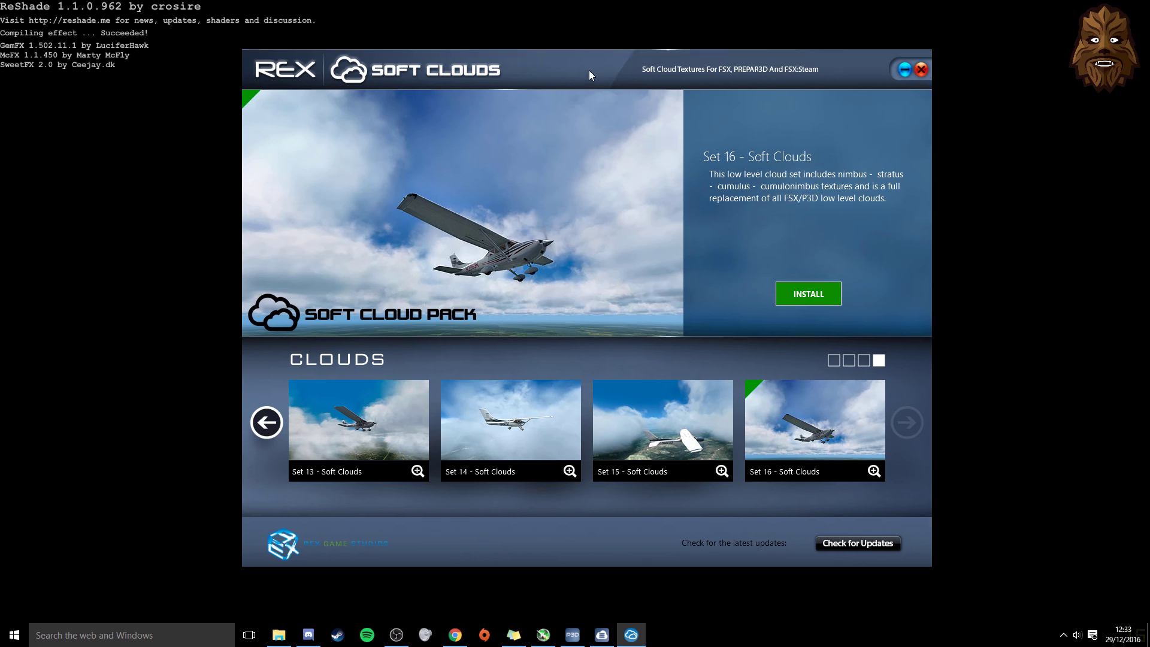